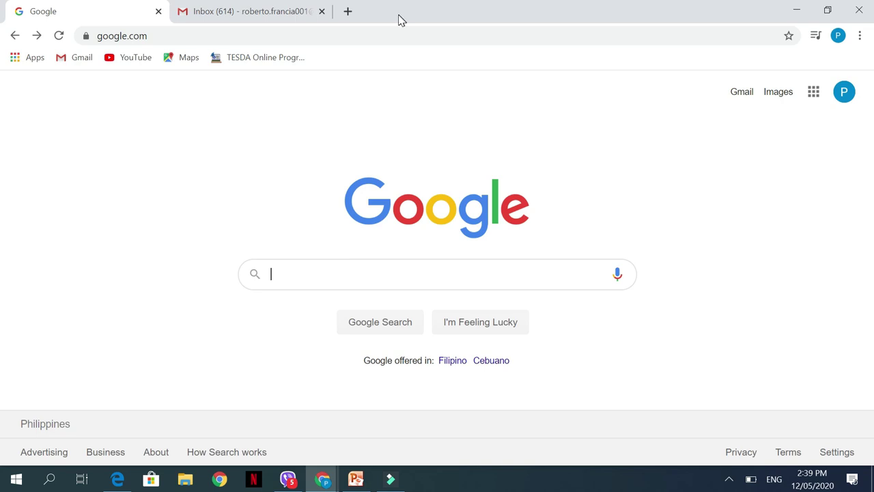
# Step: Open Google Classroom from the DepEd Gmail account's app list and continue with the teacher role
pyautogui.click(246, 9)
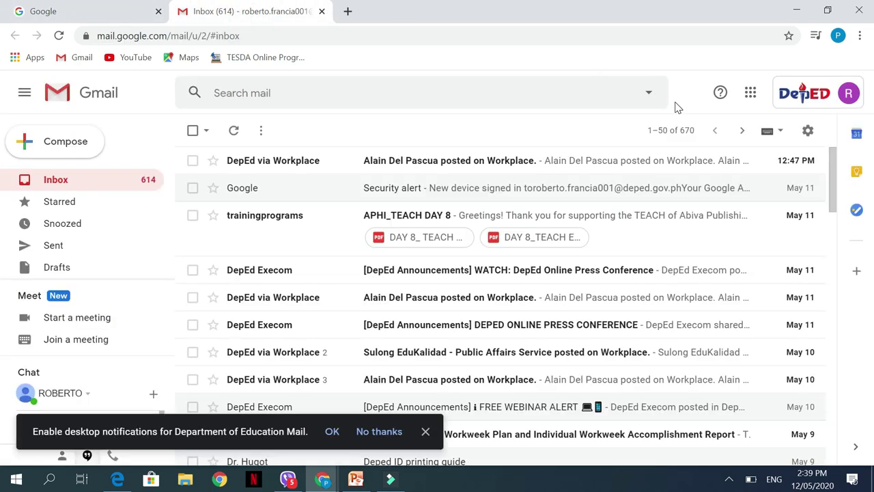
pyautogui.click(751, 96)
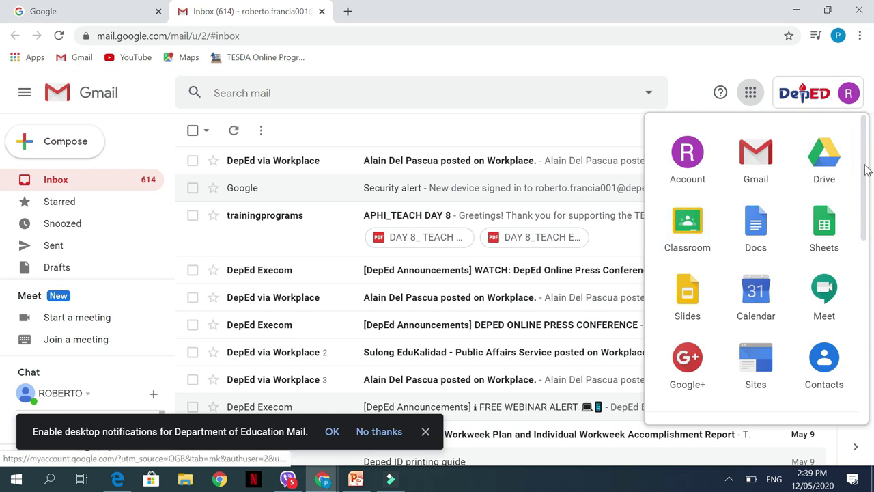
pyautogui.moveTo(866, 170); pyautogui.dragTo(862, 329)
pyautogui.scroll(6, 743, 248)
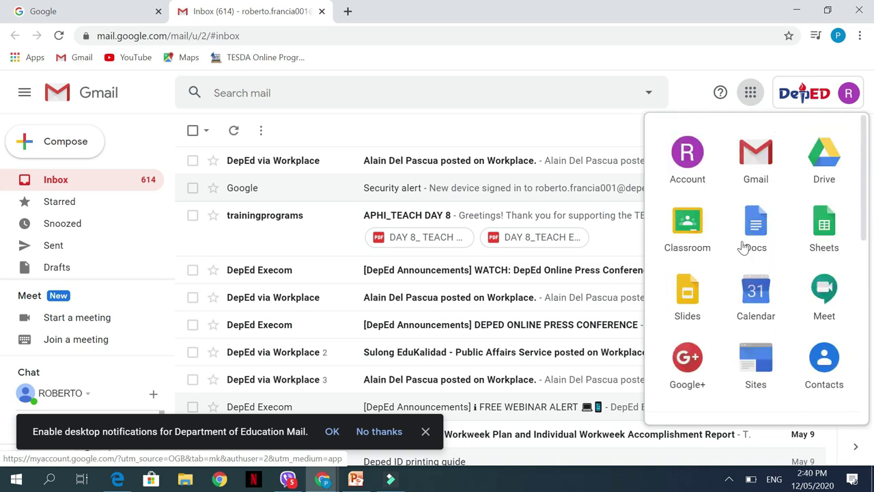
pyautogui.click(694, 226)
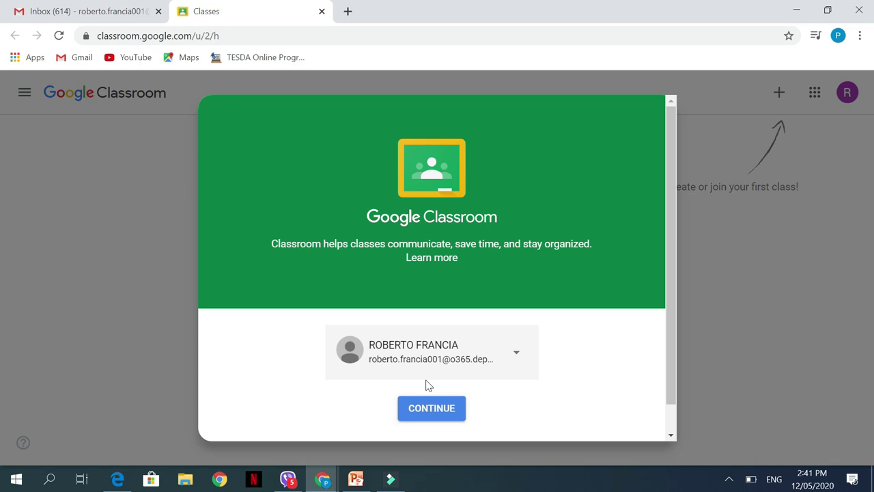
pyautogui.click(423, 408)
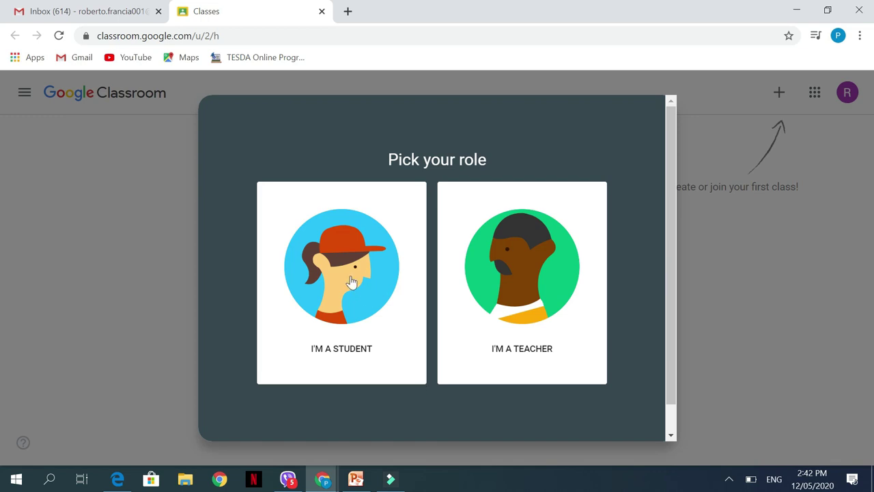
pyautogui.click(536, 287)
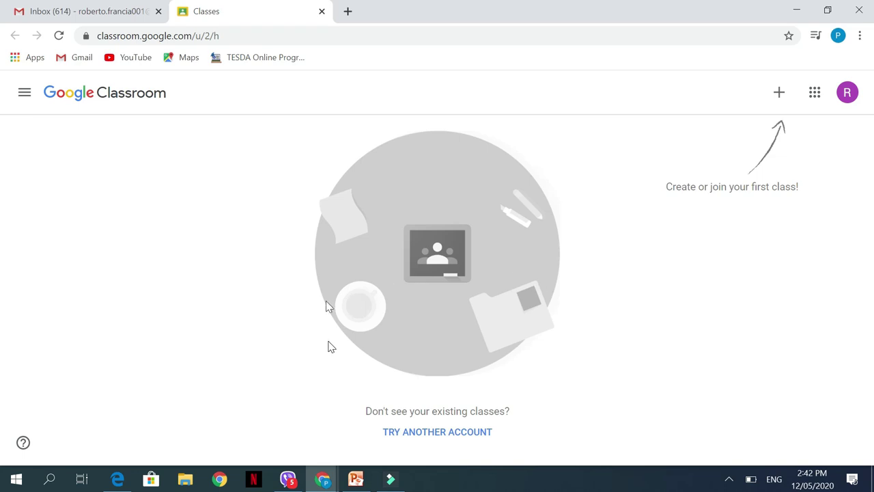
# Step: Create a class named Grade 4 with the section Rizal and dismiss the introductory notice
pyautogui.click(779, 94)
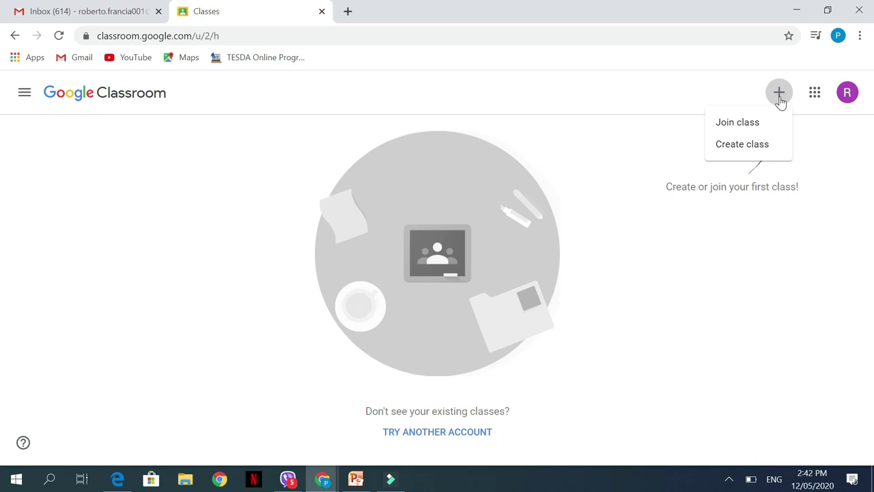
pyautogui.click(771, 146)
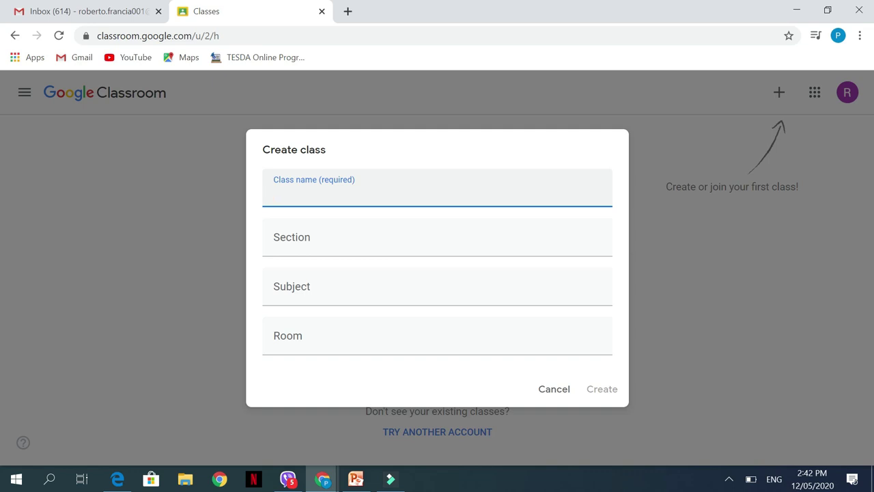
pyautogui.write('Grade 4')
pyautogui.click(290, 244)
pyautogui.write('Rizal')
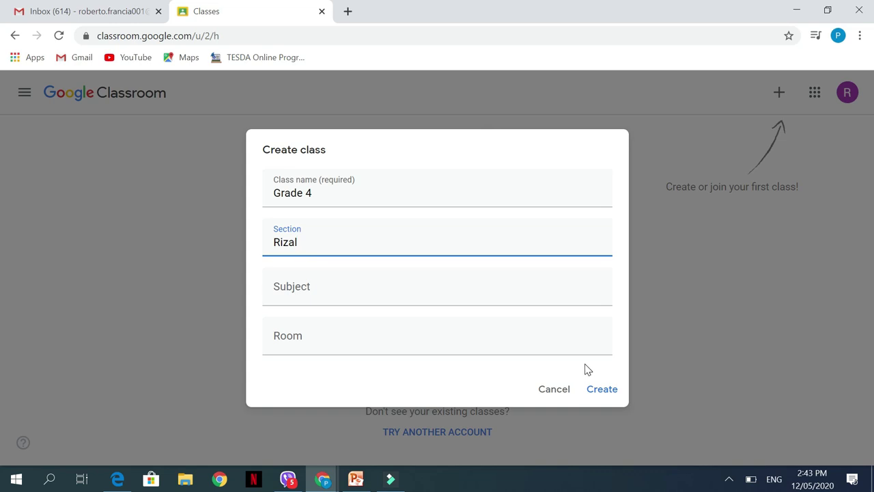
pyautogui.click(604, 390)
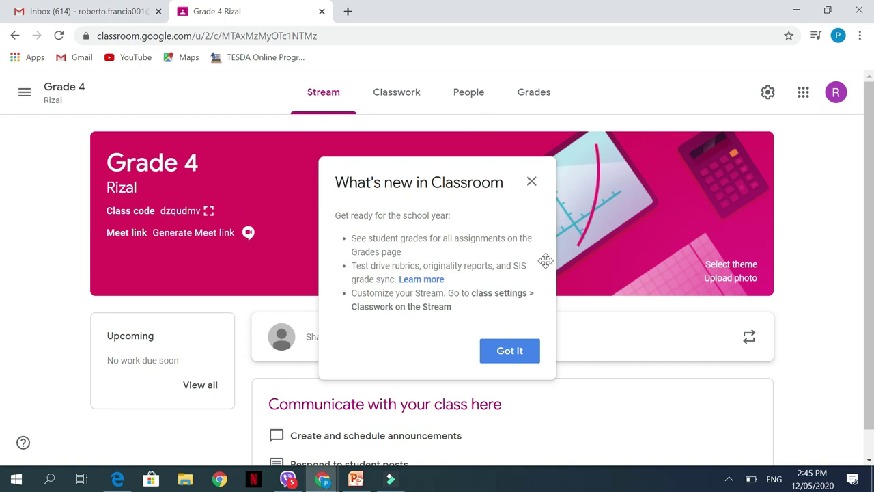
pyautogui.click(515, 349)
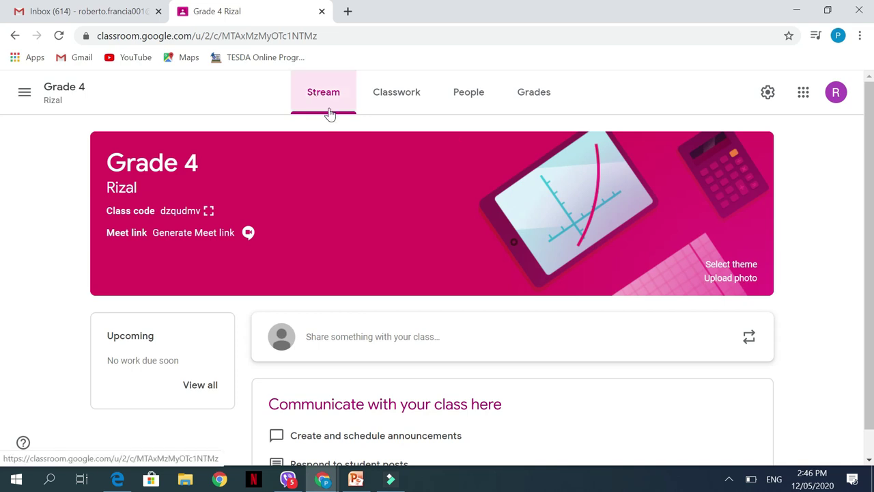
# Step: Look through the Grade 4 class's Classwork, People and Grades pages, returning to the Stream
pyautogui.click(379, 114)
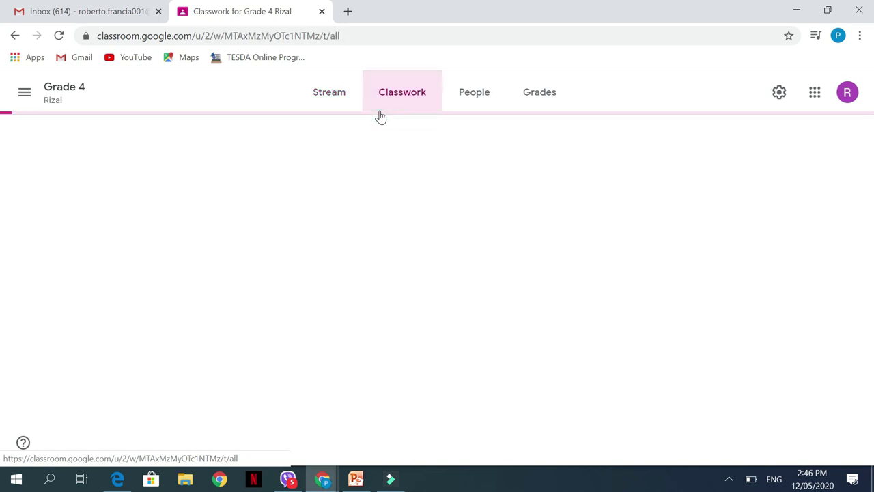
pyautogui.click(467, 105)
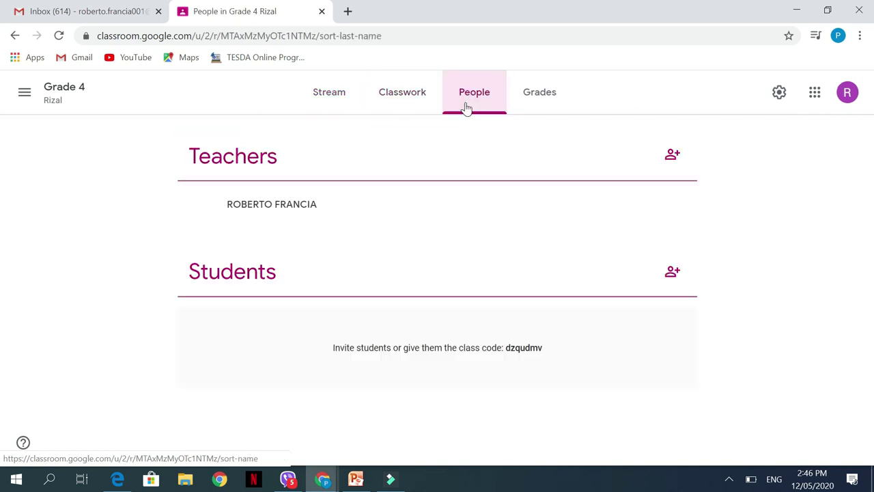
pyautogui.click(536, 107)
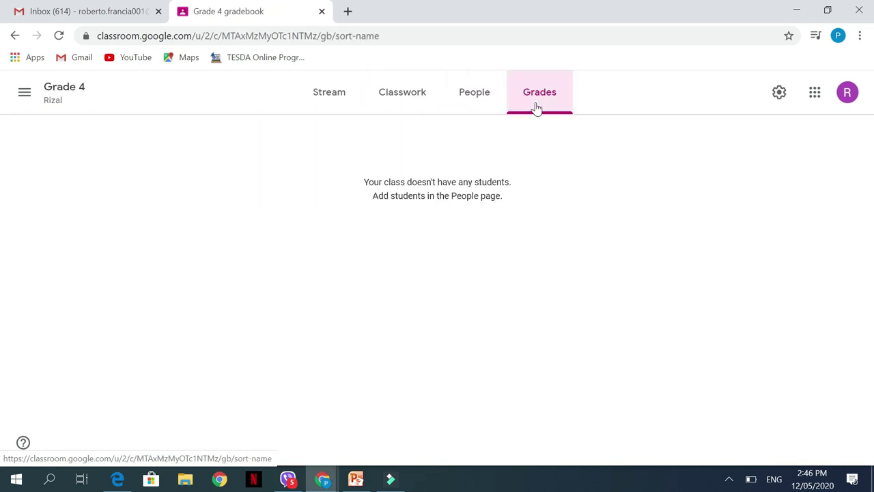
pyautogui.click(345, 108)
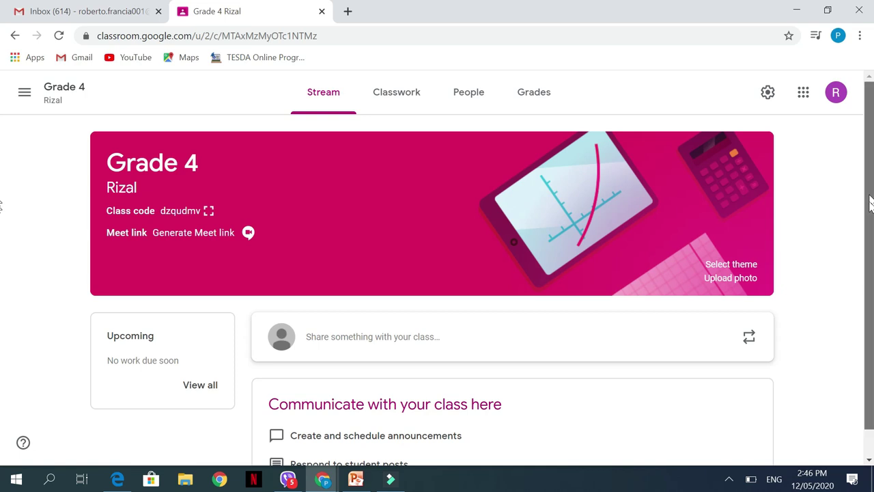
# Step: Open the Stream's post composer and review its audience, message and attachment options
pyautogui.moveTo(870, 195); pyautogui.dragTo(870, 234)
pyautogui.click(383, 321)
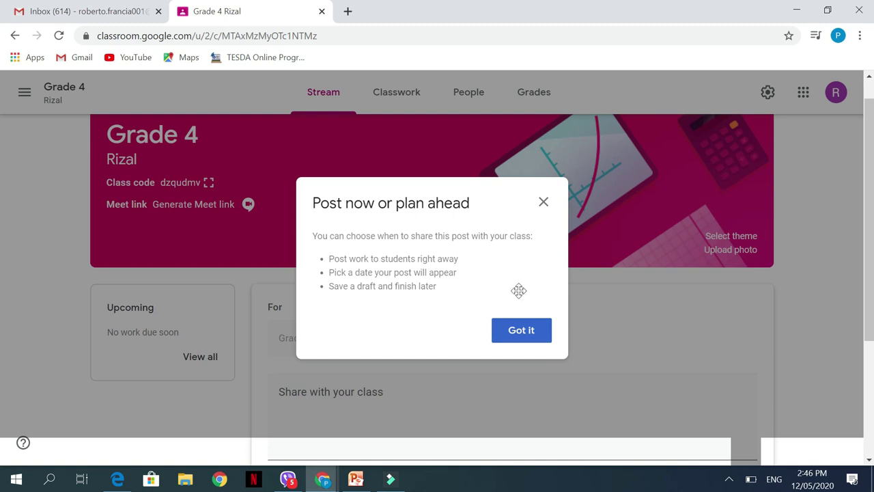
pyautogui.click(524, 337)
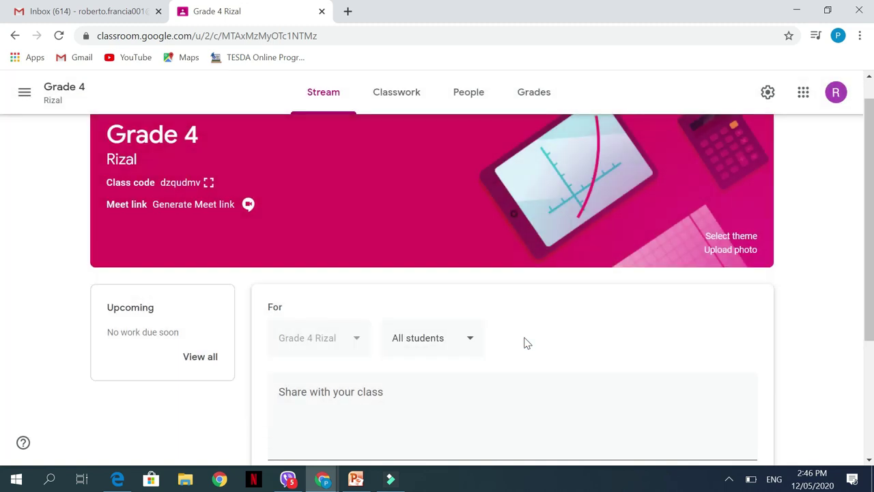
pyautogui.click(386, 389)
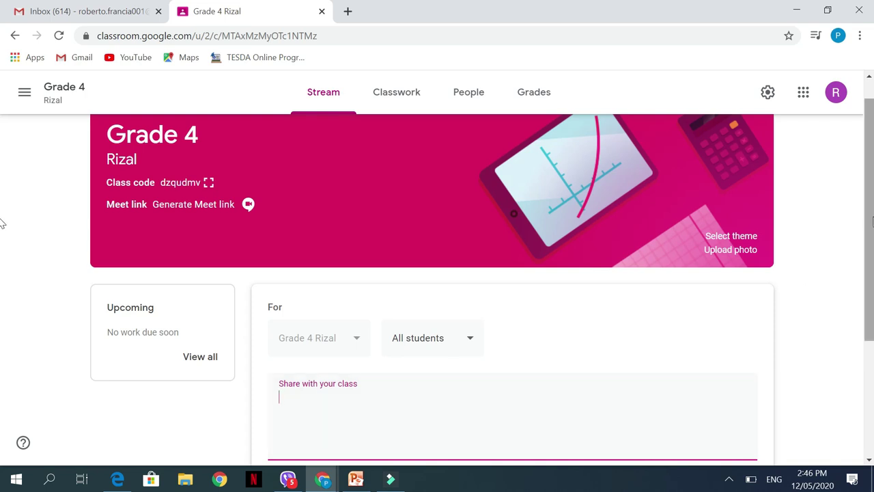
pyautogui.moveTo(872, 254); pyautogui.dragTo(872, 270)
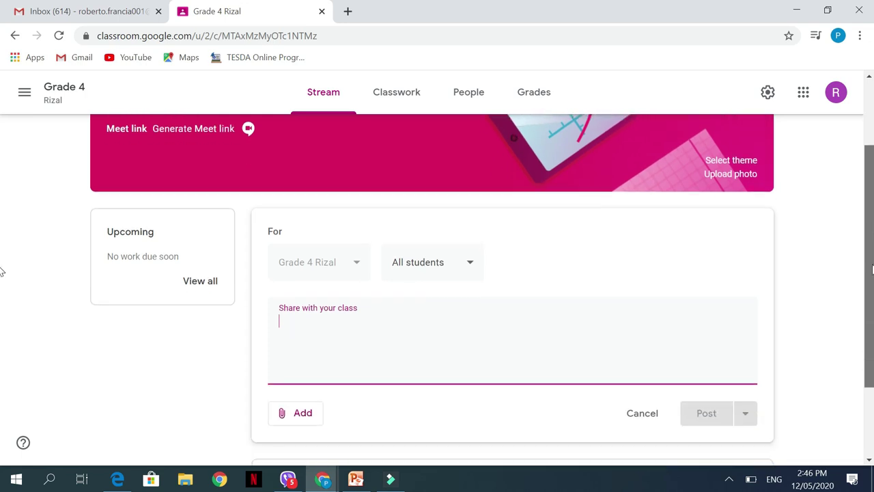
# Step: Display the Grade 4 class code enlarged and copy it
pyautogui.scroll(2, 1, 260)
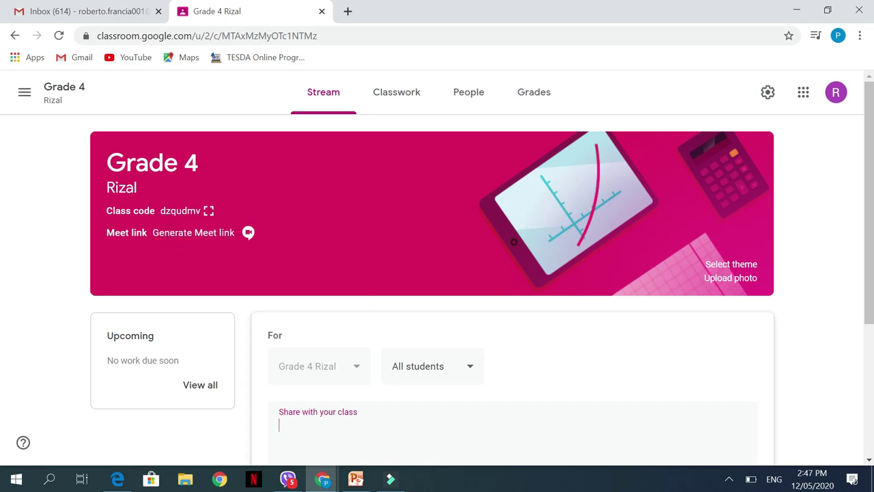
pyautogui.moveTo(159, 213); pyautogui.dragTo(201, 212)
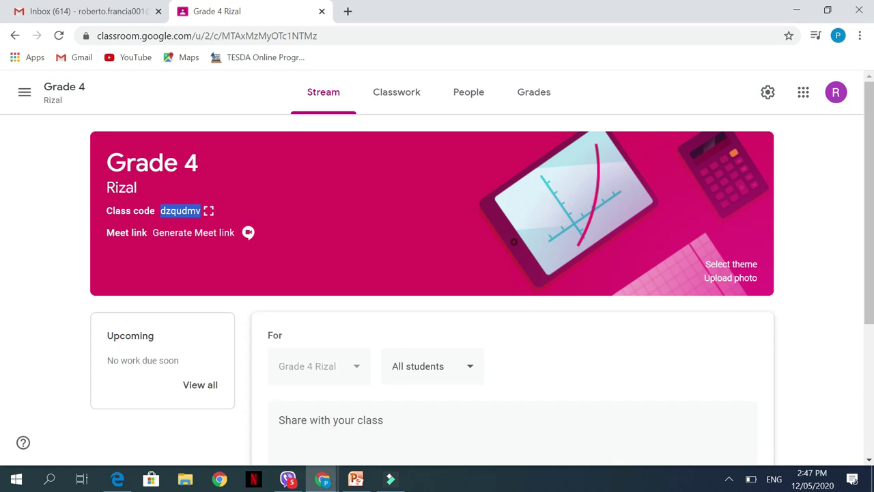
pyautogui.click(208, 211)
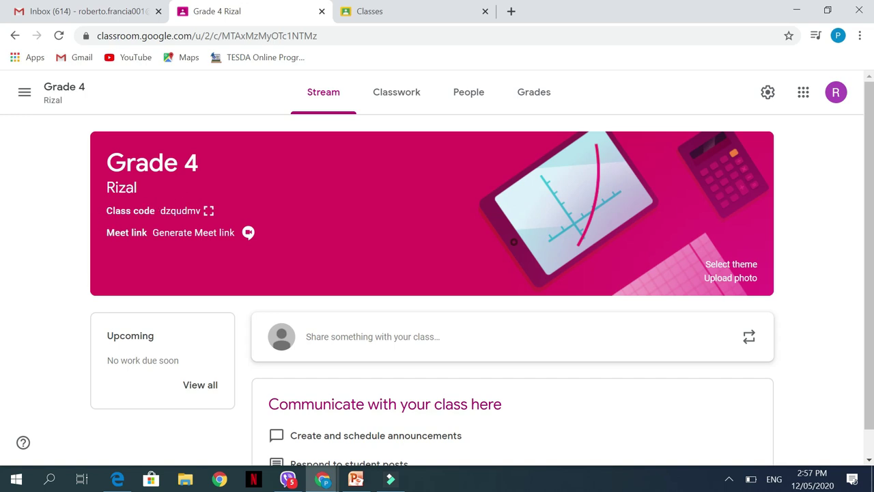
pyautogui.click(208, 213)
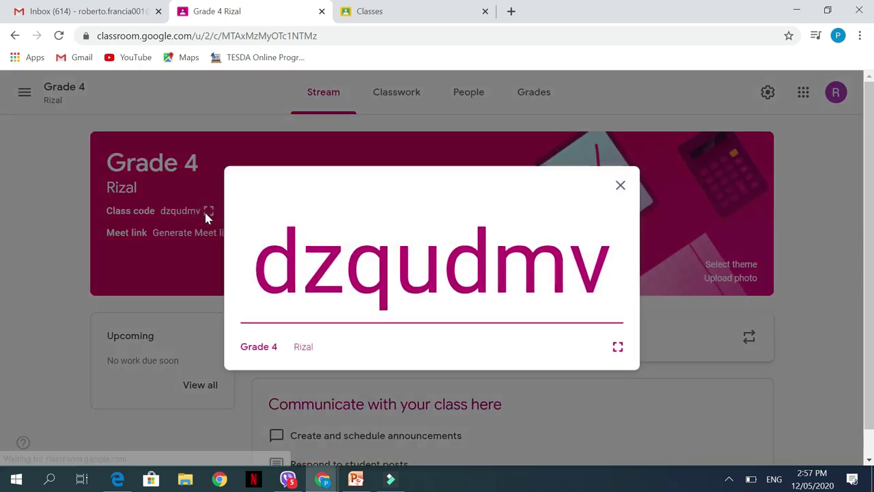
pyautogui.moveTo(611, 263); pyautogui.dragTo(252, 263)
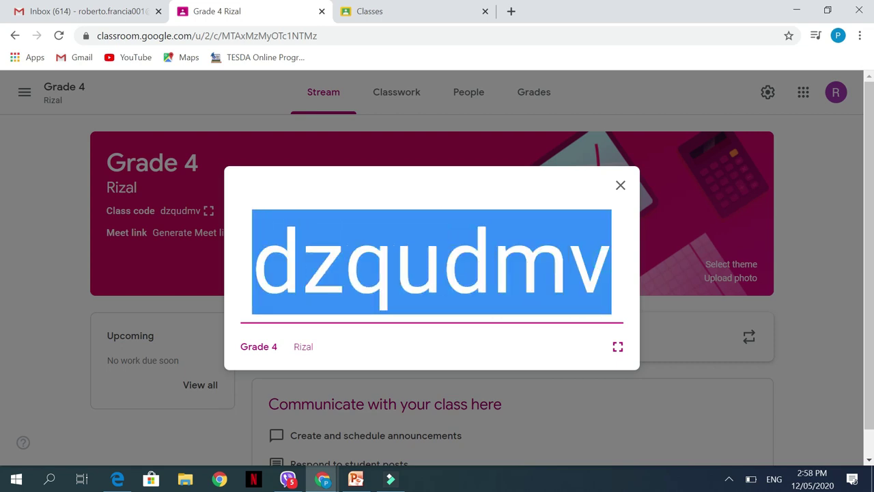
pyautogui.rightClick(321, 250)
pyautogui.click(346, 256)
# Step: View the student invitation form on the class's People page and close it without inviting anyone
pyautogui.click(474, 93)
pyautogui.click(475, 95)
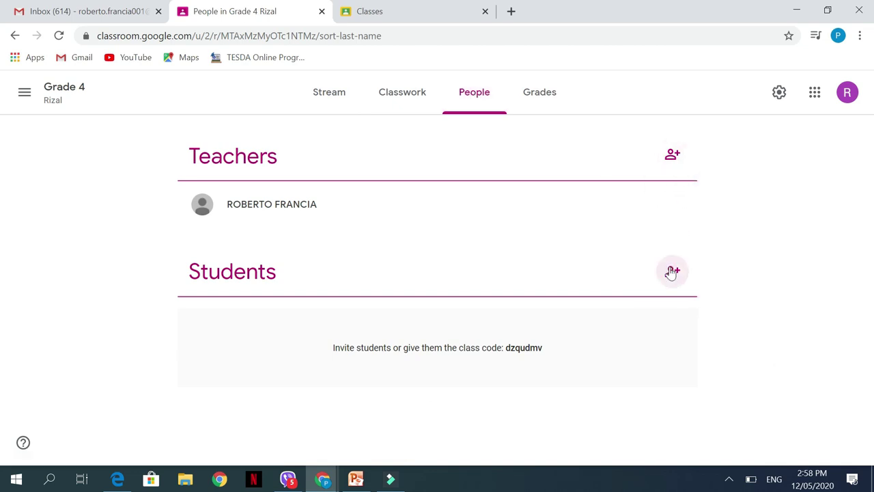
pyautogui.click(673, 273)
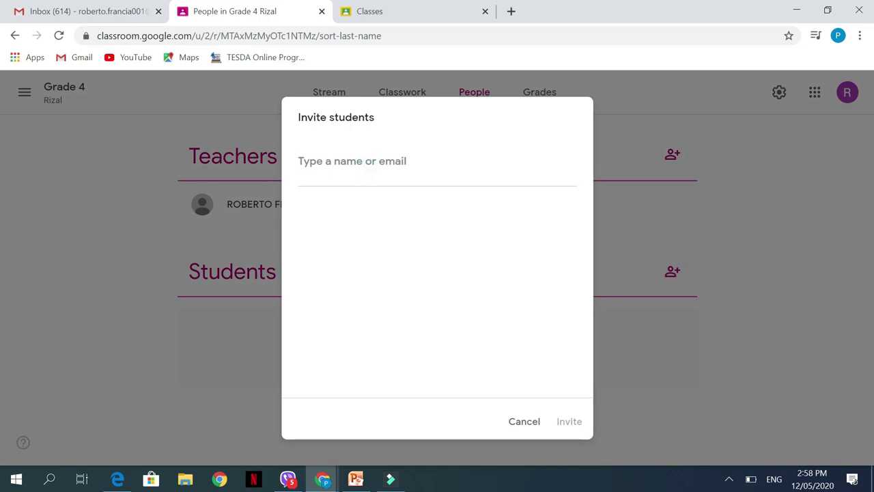
pyautogui.click(522, 422)
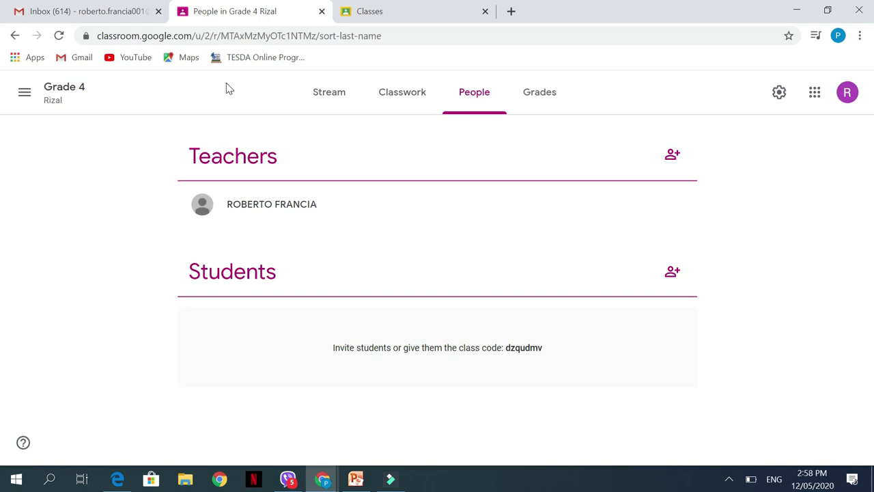
# Step: Replace the extra Classes tab with a new one, search for "google classroom.com" and open the Google Classroom result
pyautogui.click(485, 12)
pyautogui.click(348, 11)
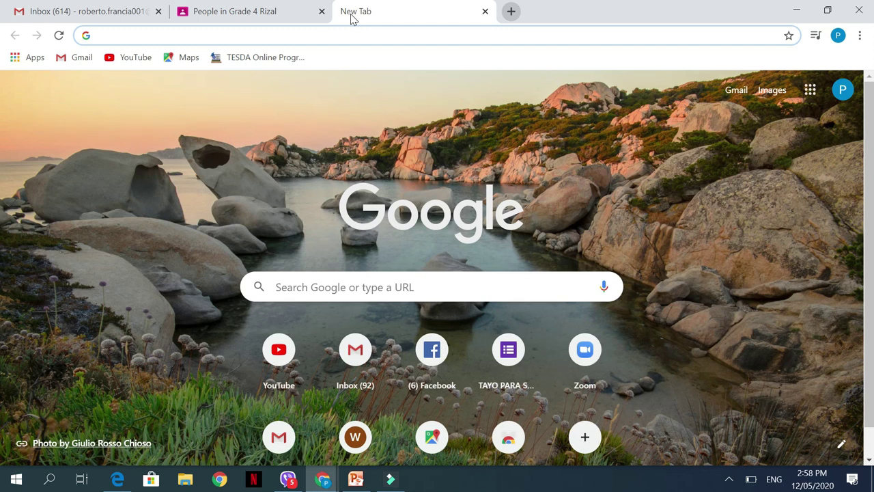
pyautogui.write('ggg')
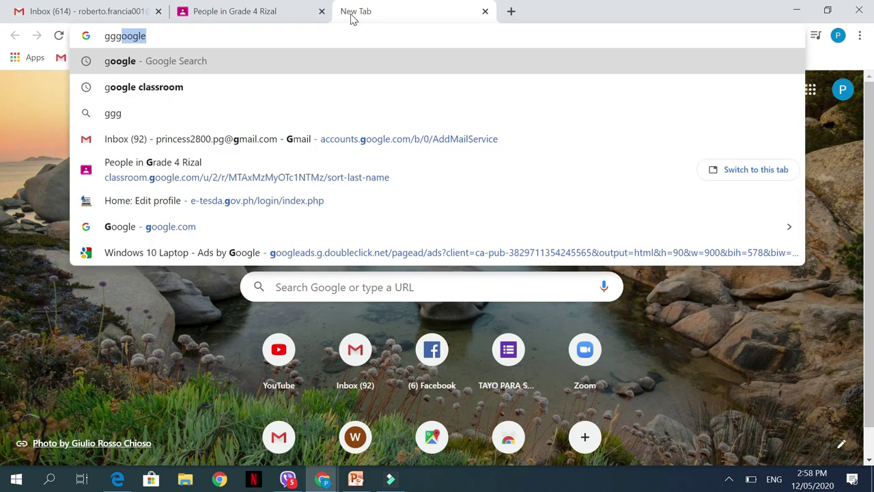
pyautogui.press('BackSpace')
pyautogui.press('BackSpace')
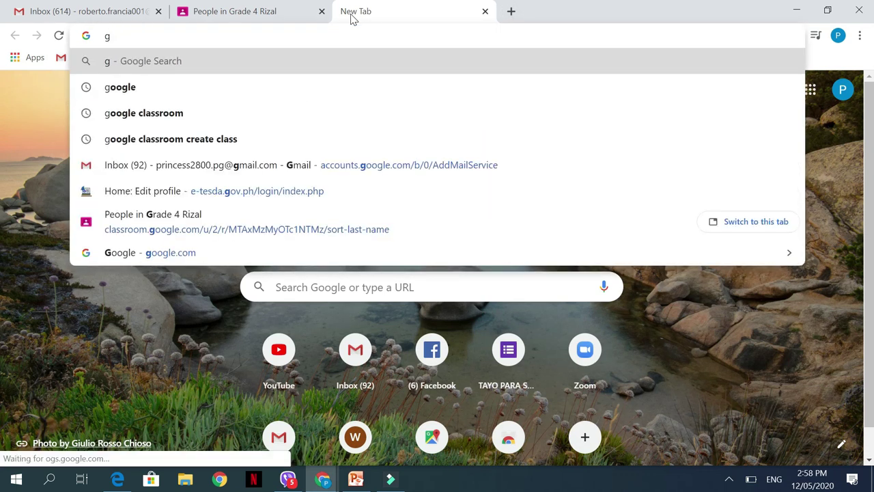
pyautogui.write('oogle c')
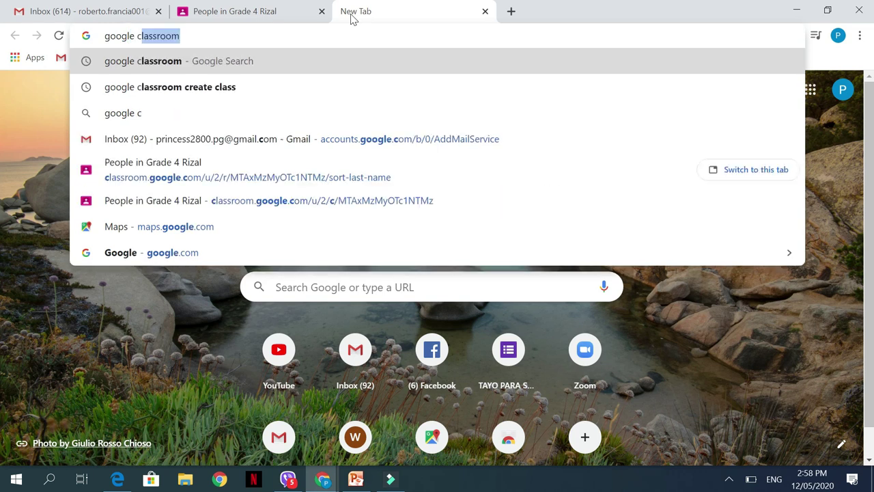
pyautogui.write('lassroom')
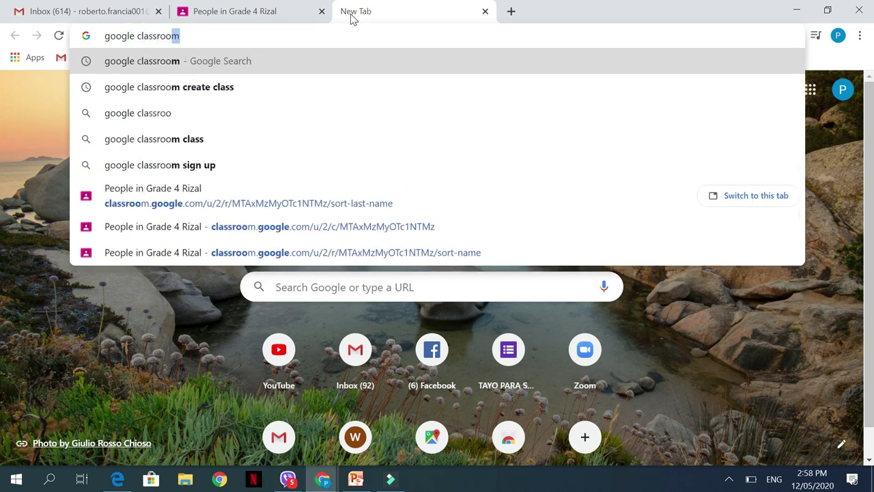
pyautogui.write('.com')
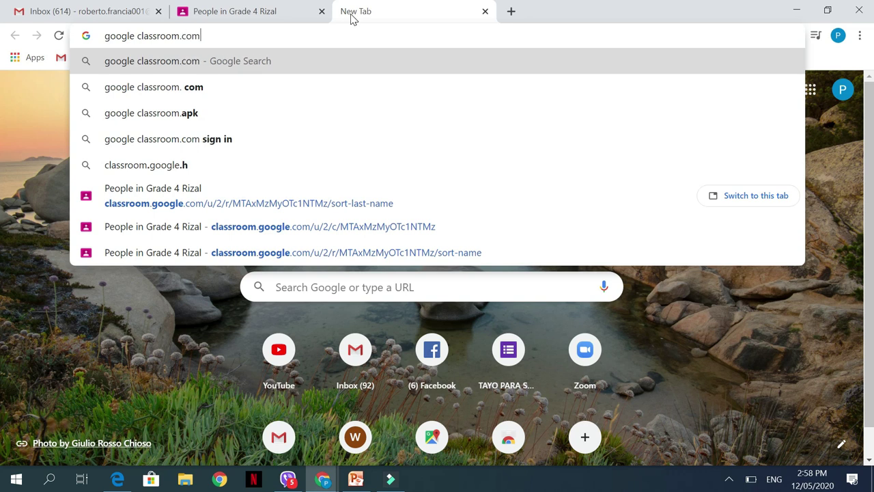
pyautogui.press('Return')
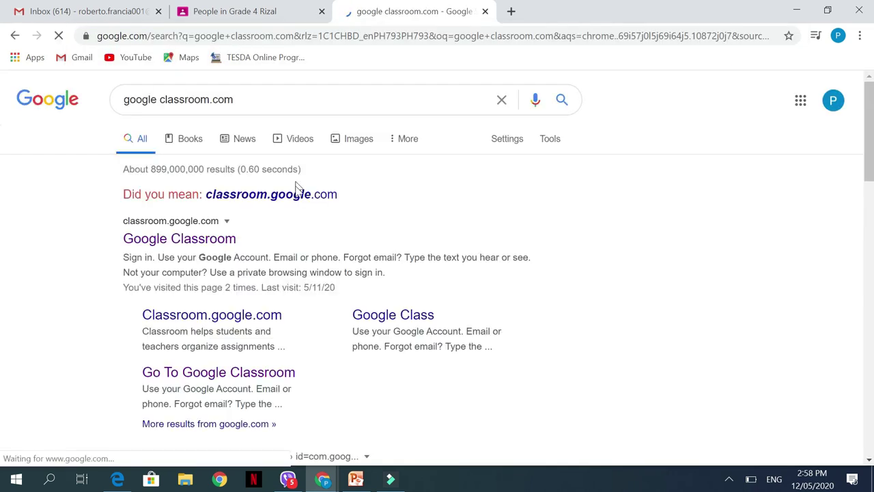
pyautogui.click(200, 244)
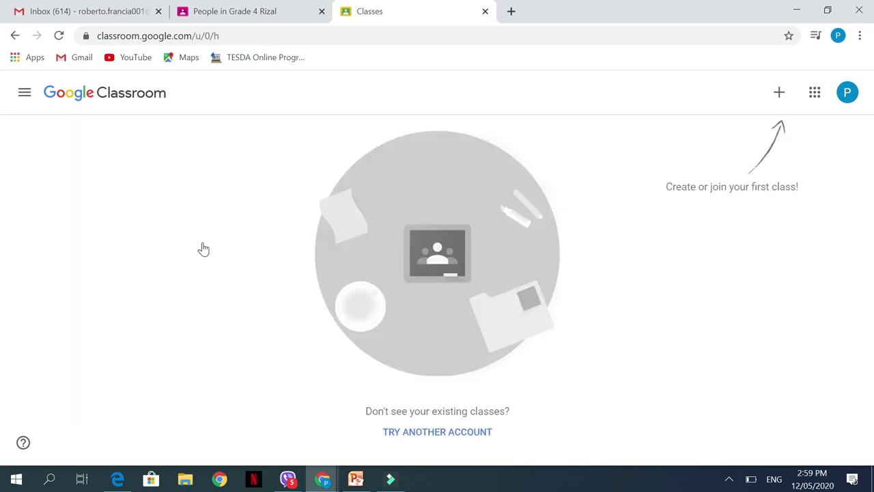
# Step: As the student, join the Grade 4 Rizal class by pasting the copied class code
pyautogui.click(779, 99)
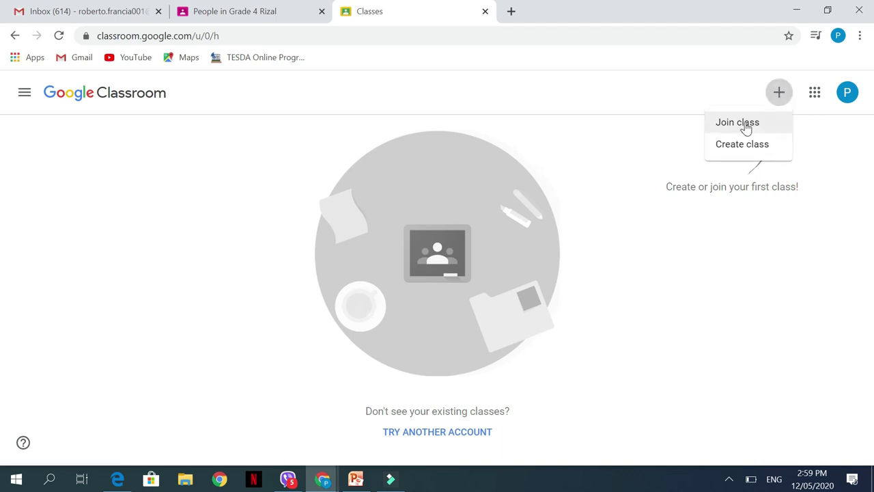
pyautogui.click(746, 128)
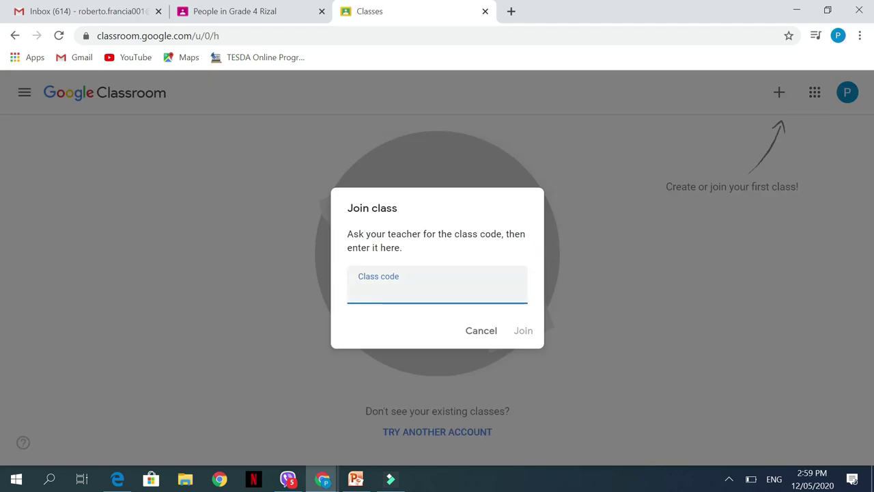
pyautogui.rightClick(369, 292)
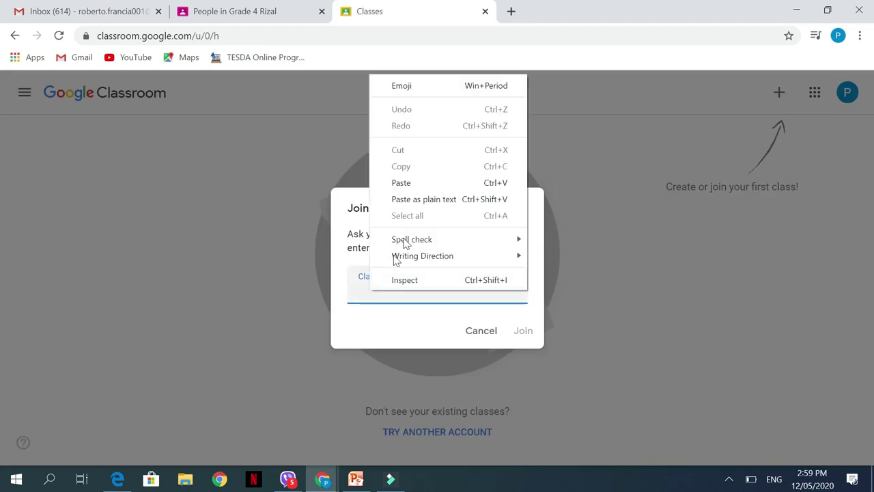
pyautogui.click(418, 189)
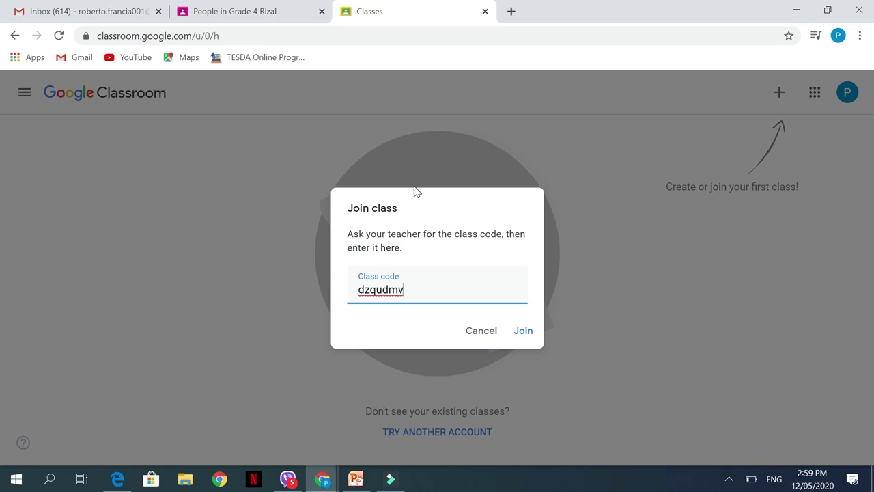
pyautogui.click(525, 331)
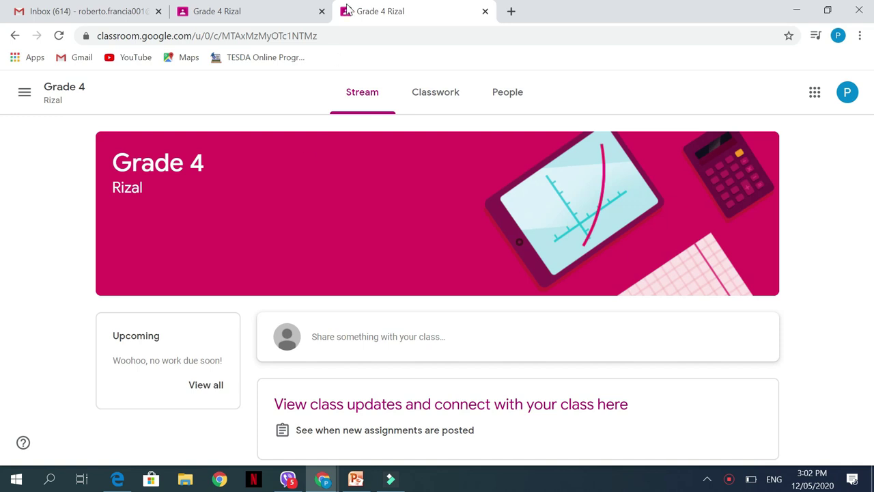
# Step: In the teacher's class tab, review the joined student's page and the student invitation option on the People page
pyautogui.click(269, 16)
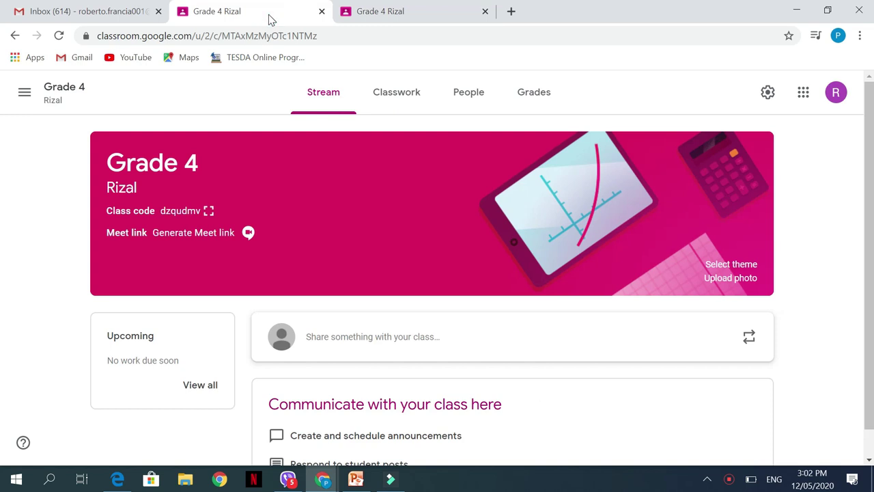
pyautogui.click(471, 97)
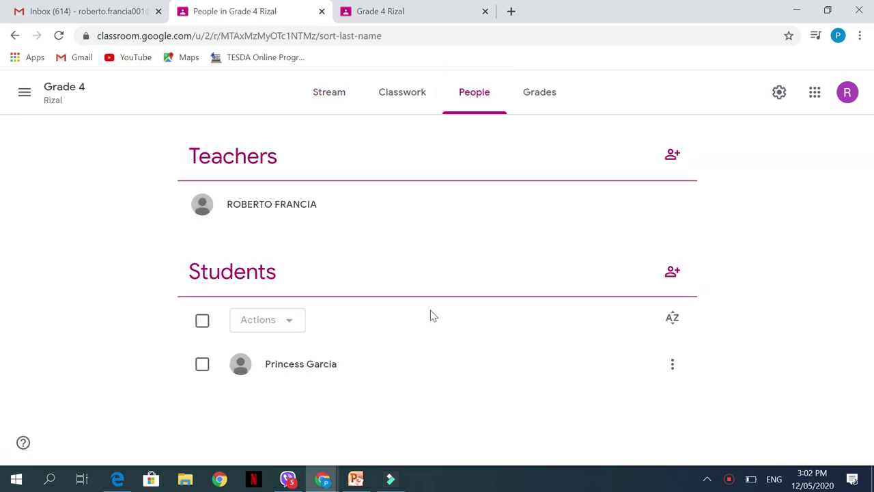
pyautogui.click(316, 375)
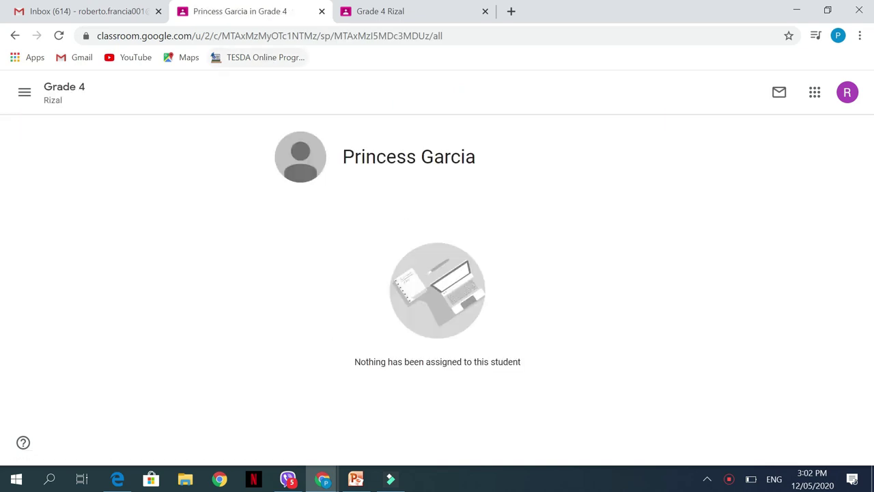
pyautogui.click(15, 36)
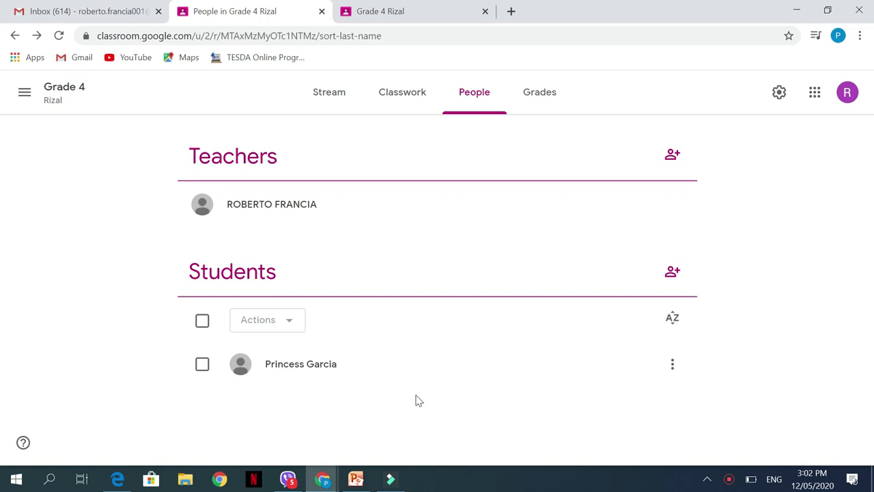
pyautogui.click(675, 273)
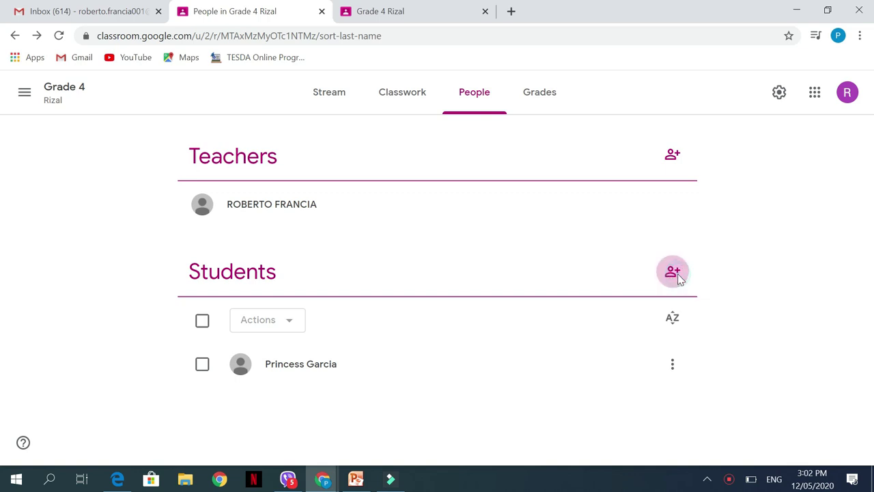
pyautogui.click(343, 169)
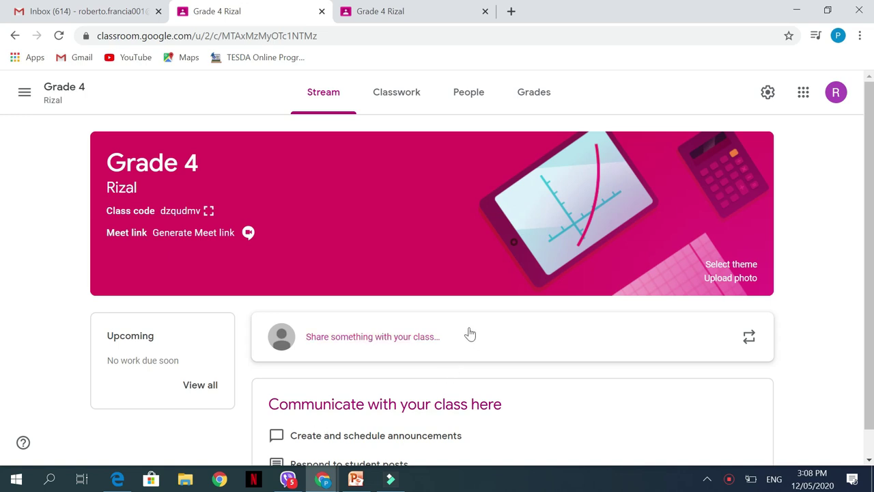
# Step: Write a Stream post reading "Assignment: Magdala ng ateng maganda o kuyang pogi. walang jowa si teacher."
pyautogui.click(450, 342)
pyautogui.write('Assign')
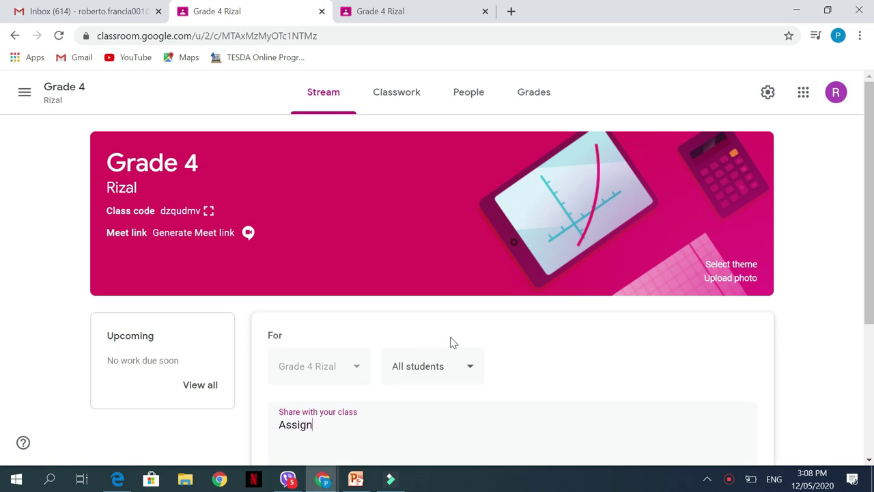
pyautogui.write('ment: Magdala ng ')
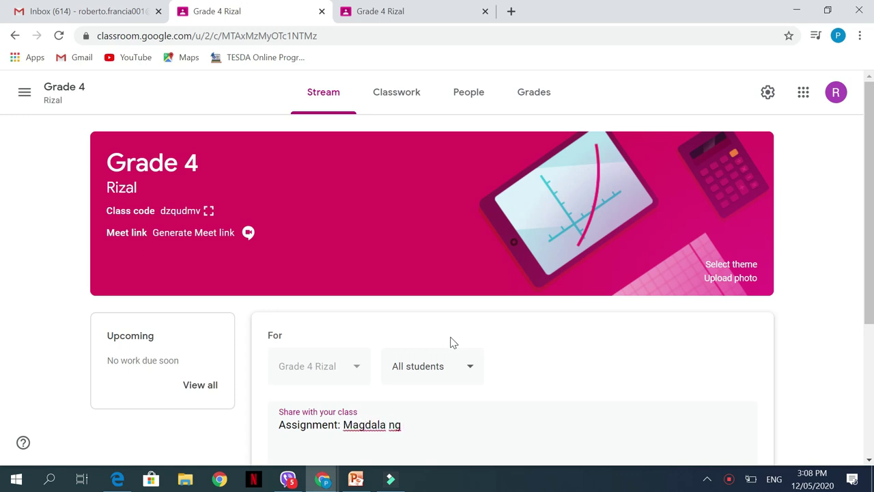
pyautogui.write('ateng magand')
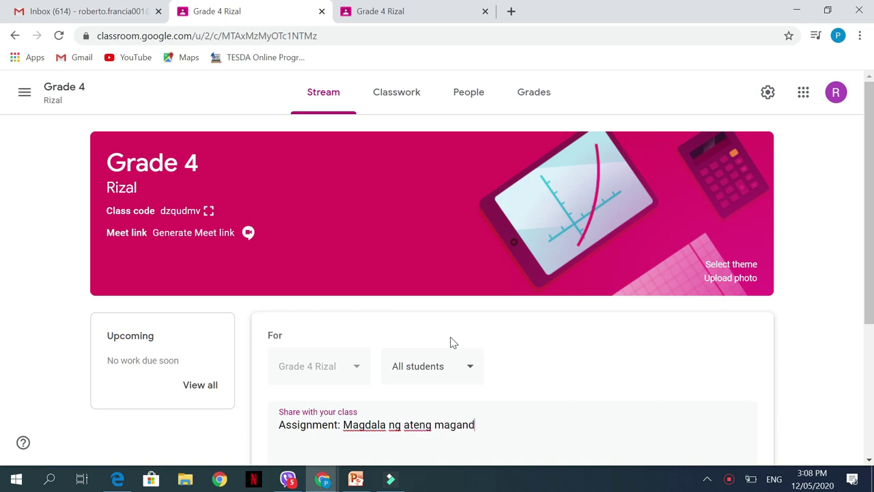
pyautogui.write('a o kuyang')
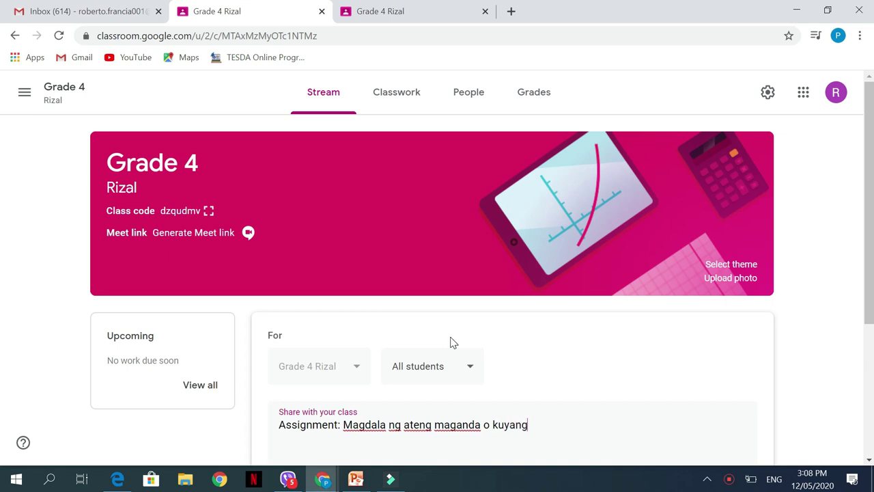
pyautogui.write(' pogi. walang')
pyautogui.write(' jowa')
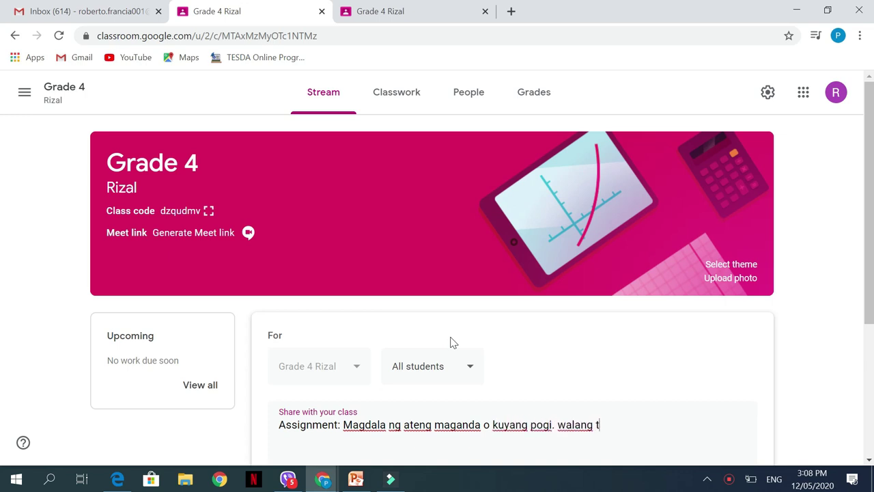
pyautogui.write(' si teacher.')
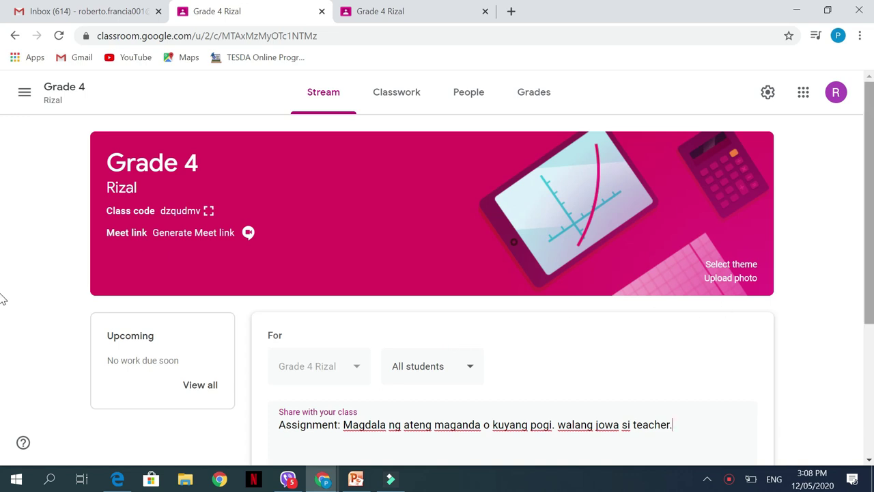
# Step: Review the Post, Schedule and Save draft options and post the assignment message to all students immediately
pyautogui.scroll(-2, 3, 315)
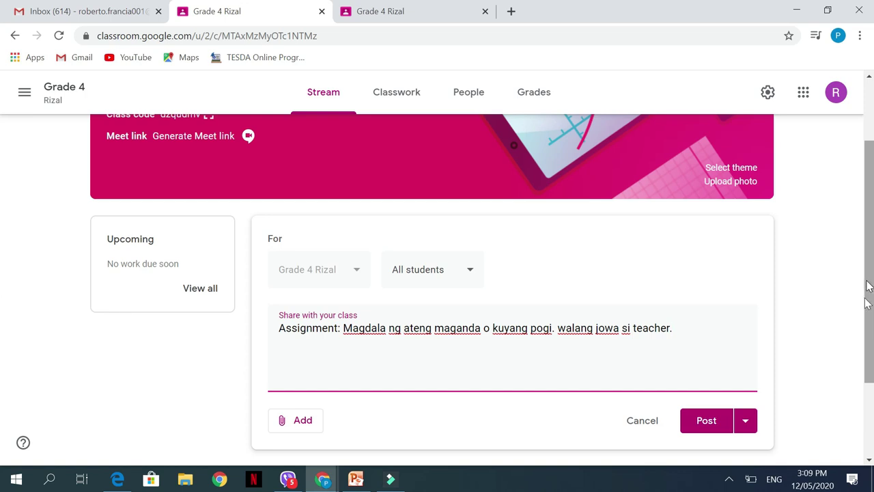
pyautogui.scroll(-1, 869, 300)
pyautogui.click(737, 383)
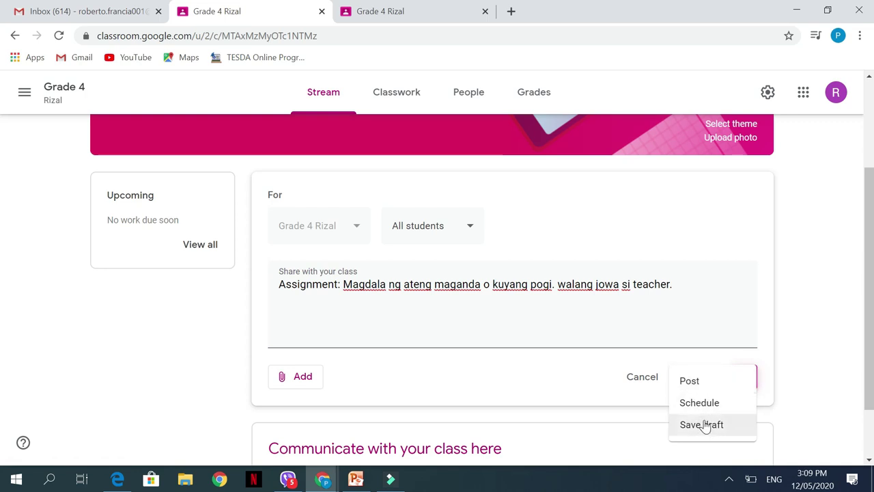
pyautogui.click(698, 386)
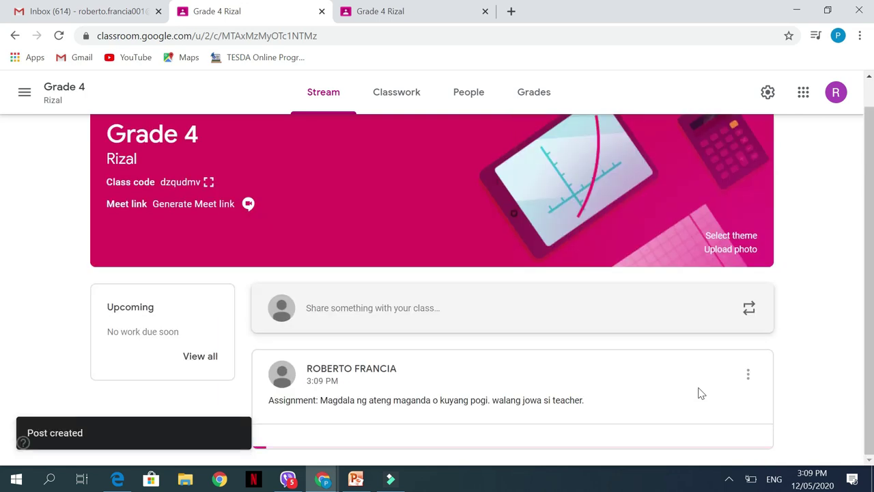
# Step: View the published post in the teacher's Stream and switch to the student's Grade 4 Rizal tab to check it there
pyautogui.scroll(-1, 698, 393)
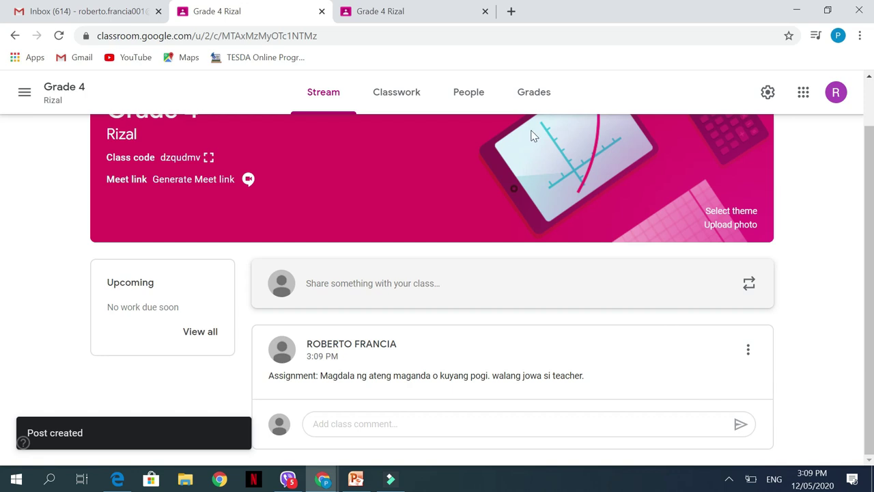
pyautogui.click(409, 11)
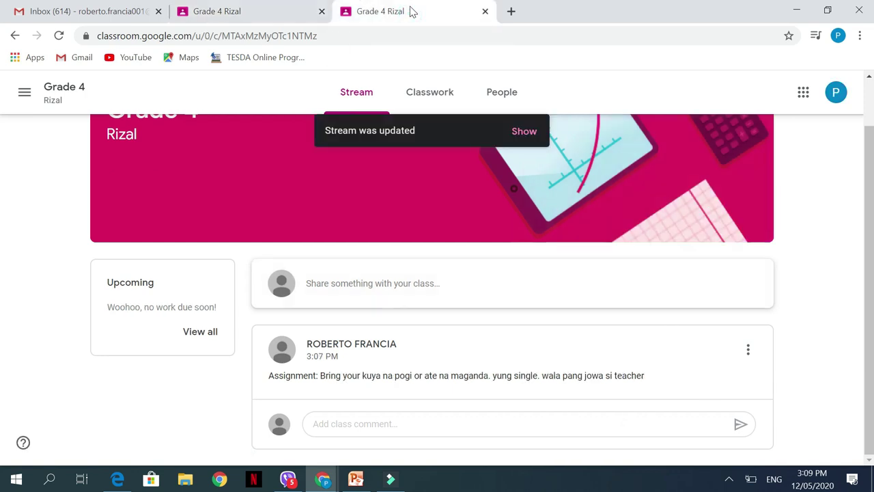